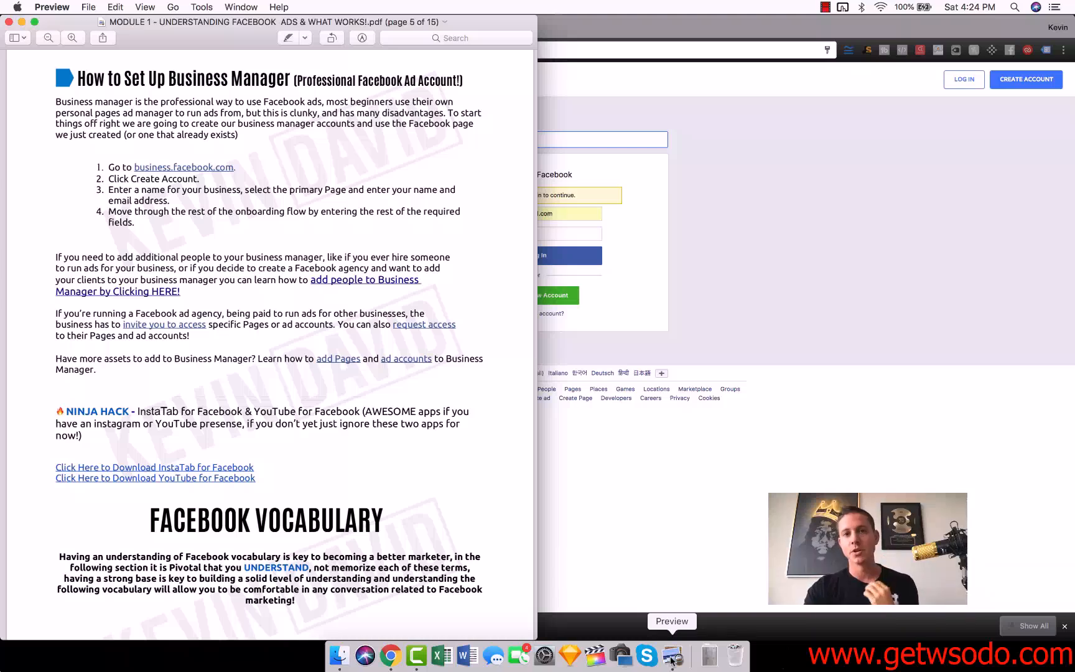
Switch to Chrome and log in to Facebook Business Manager with the prefilled credentials, checking the profile's account options.
left_click(714, 35)
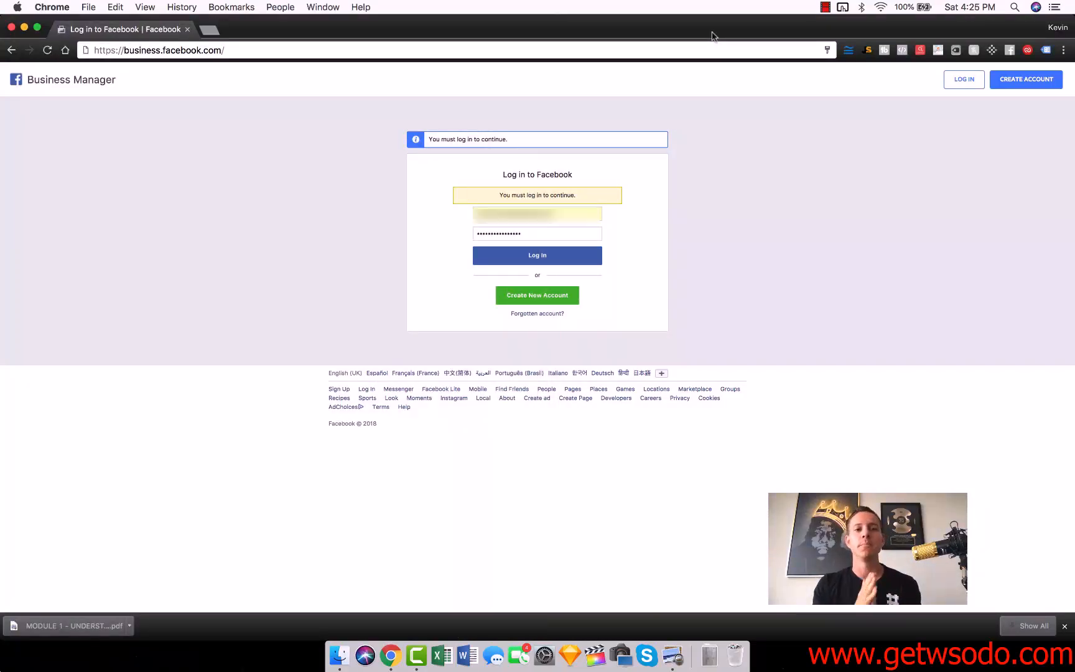
left_click(532, 255)
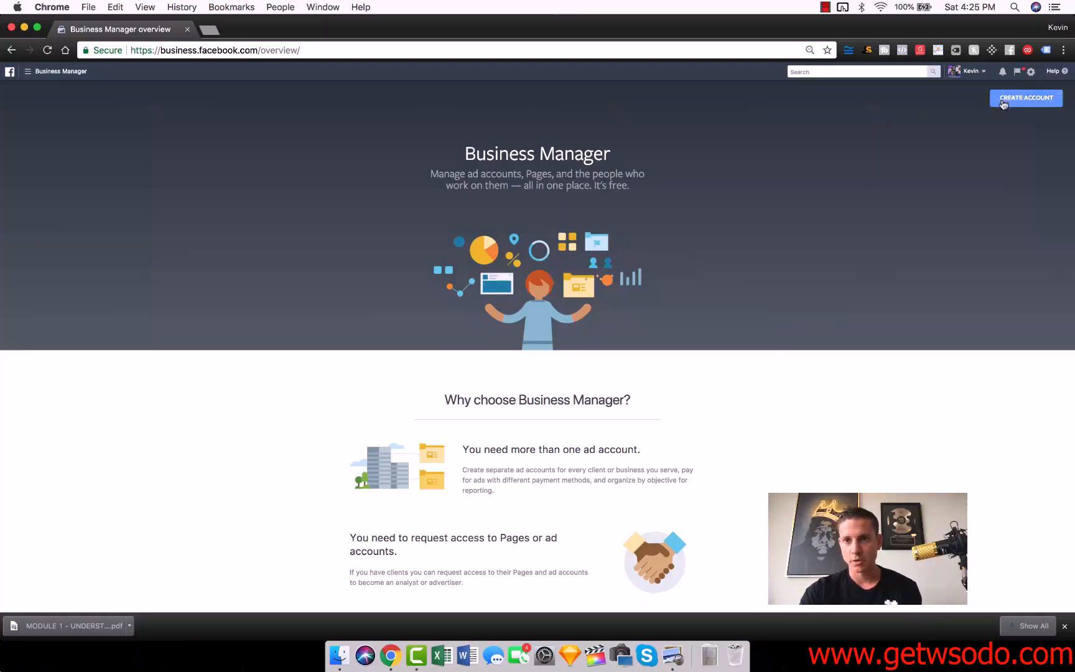
left_click(978, 73)
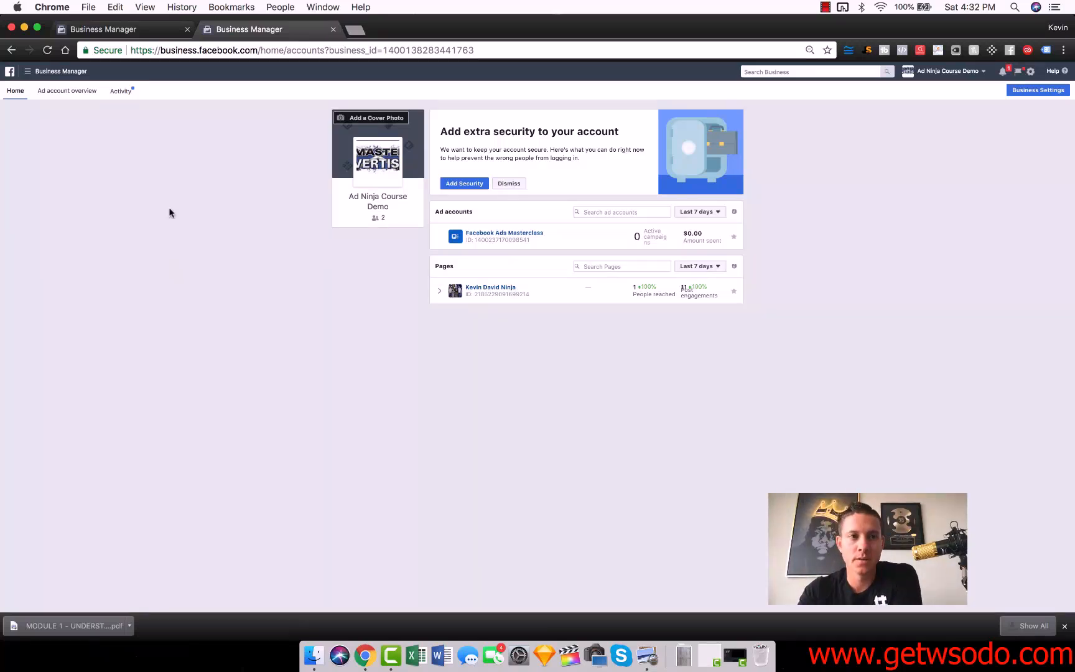
Open the Business Settings of Ad Ninja Course Demo and display the people among its users.
left_click(1027, 92)
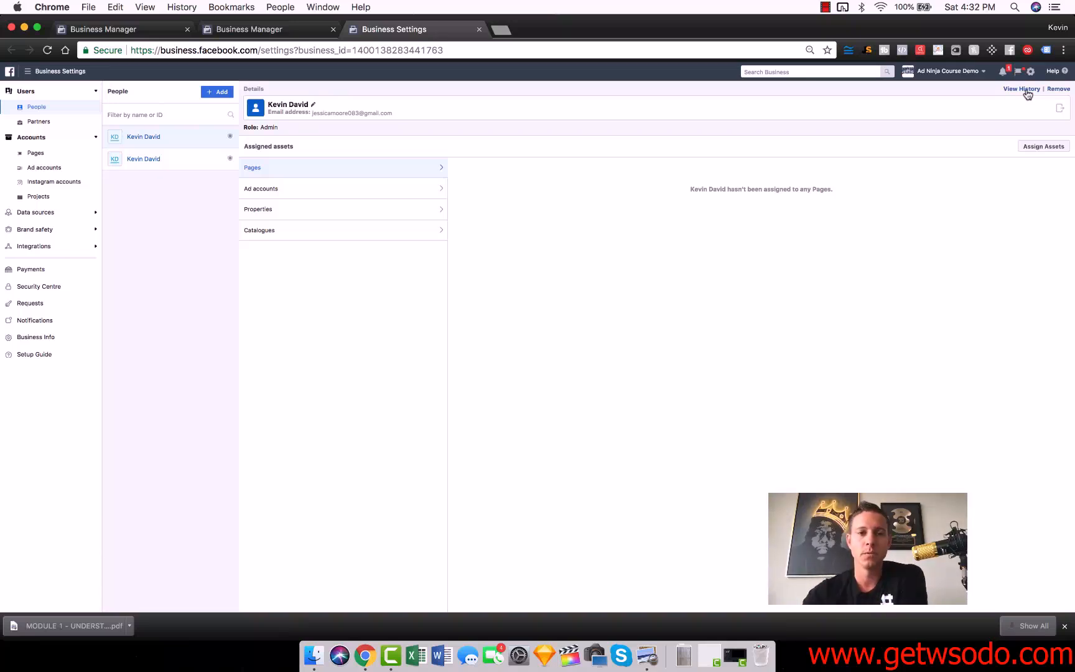
left_click(30, 92)
left_click(37, 110)
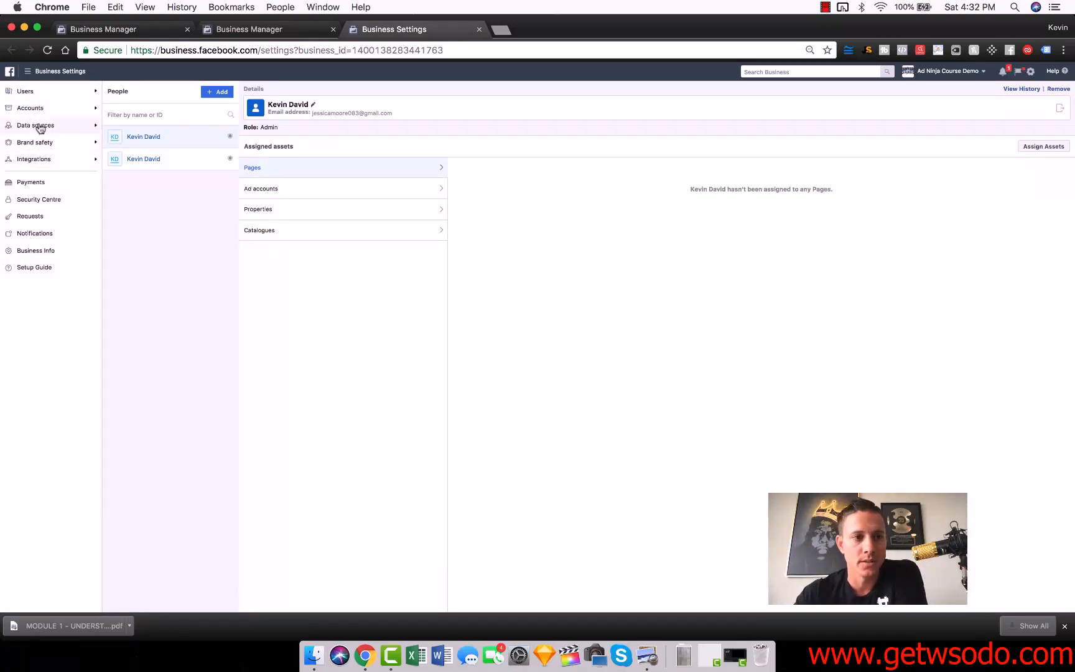
left_click(36, 94)
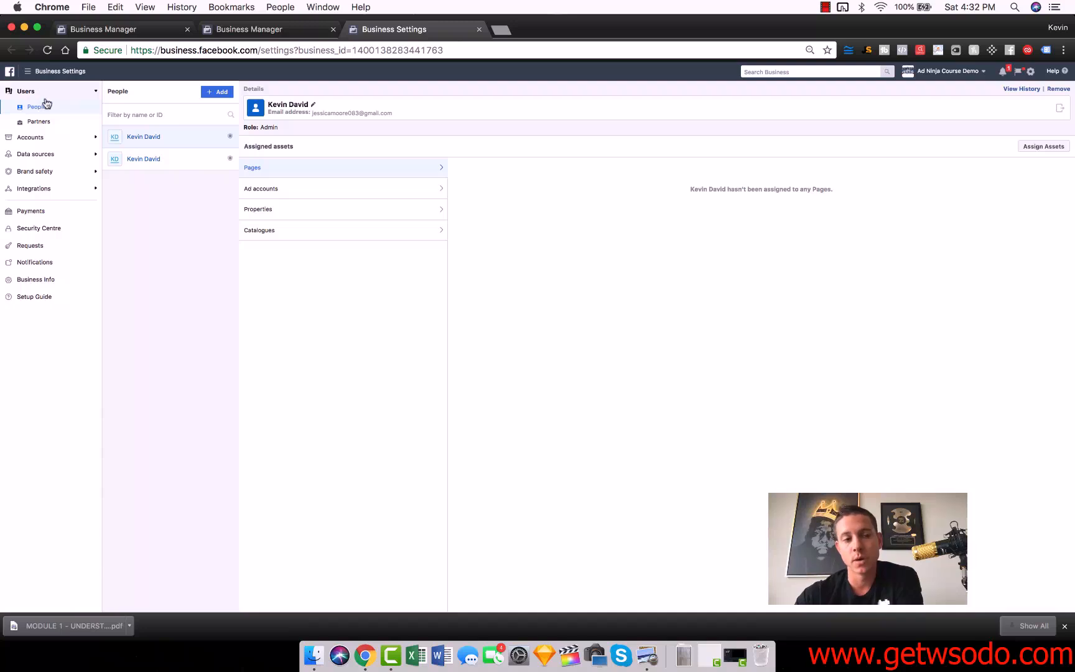
left_click(37, 108)
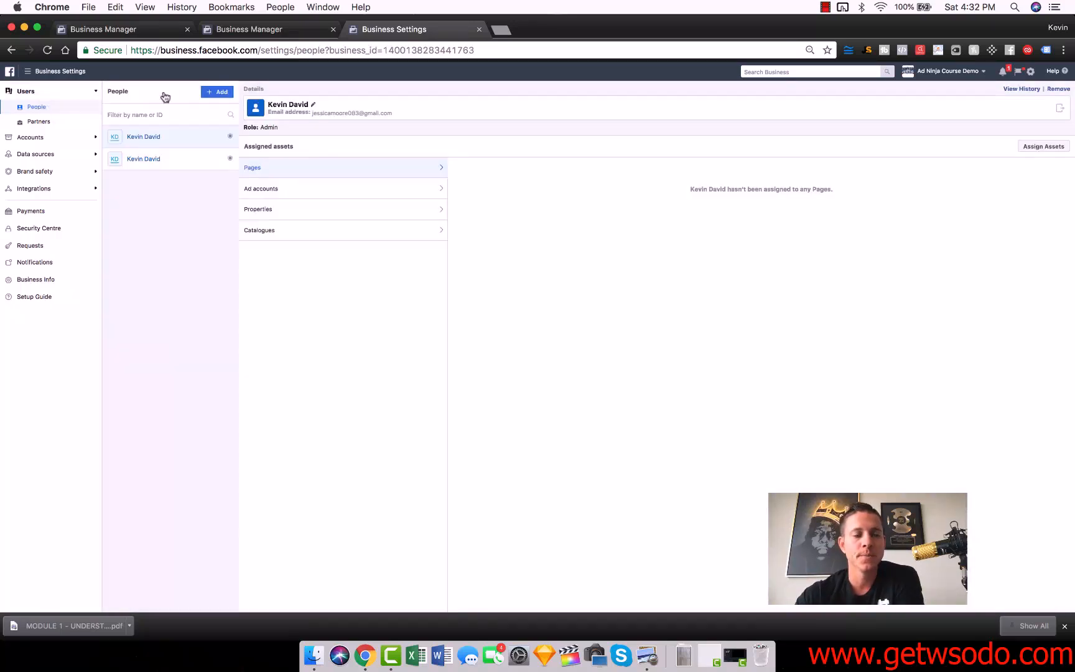
Examine the employee and admin access roles in the form for inviting people, and close it without inviting anyone.
left_click(217, 91)
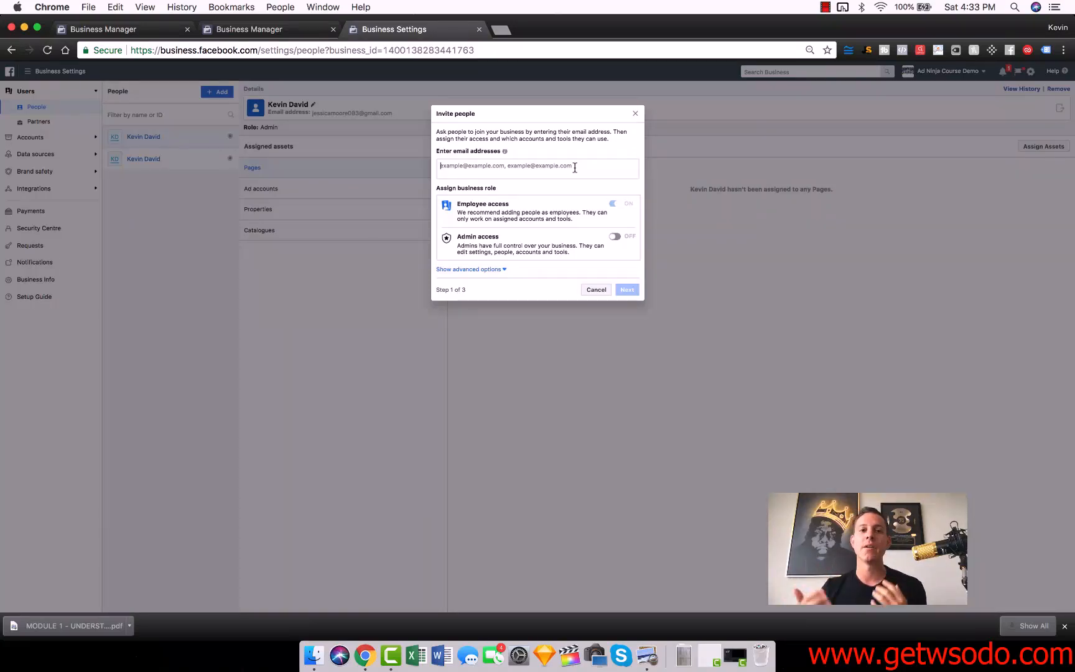
left_click(595, 290)
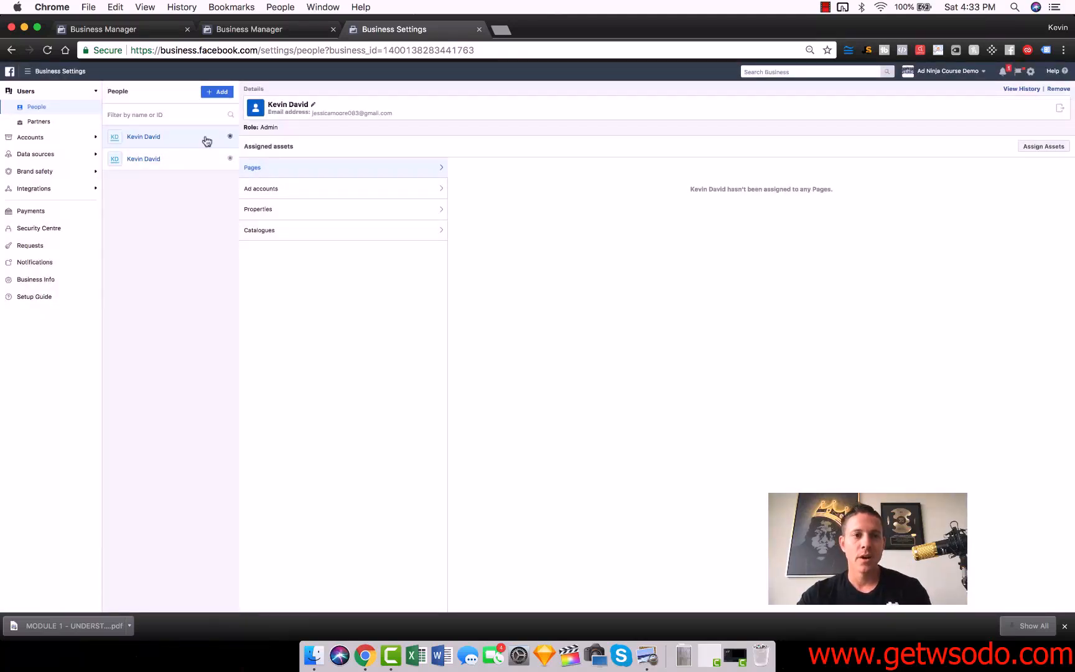
left_click(220, 97)
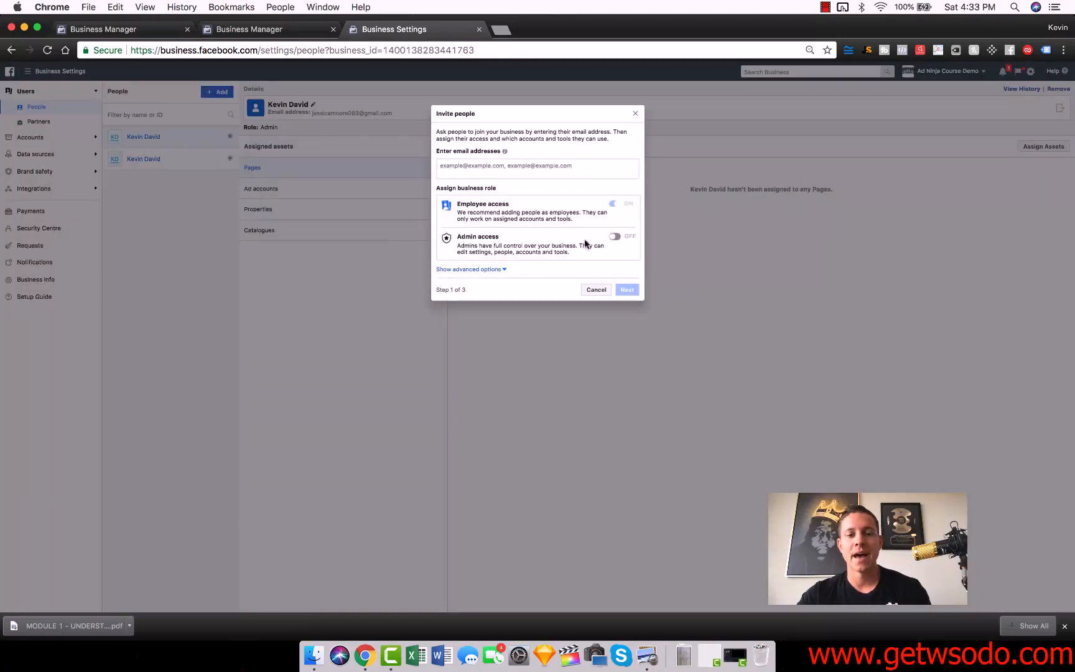
triple_click(476, 247)
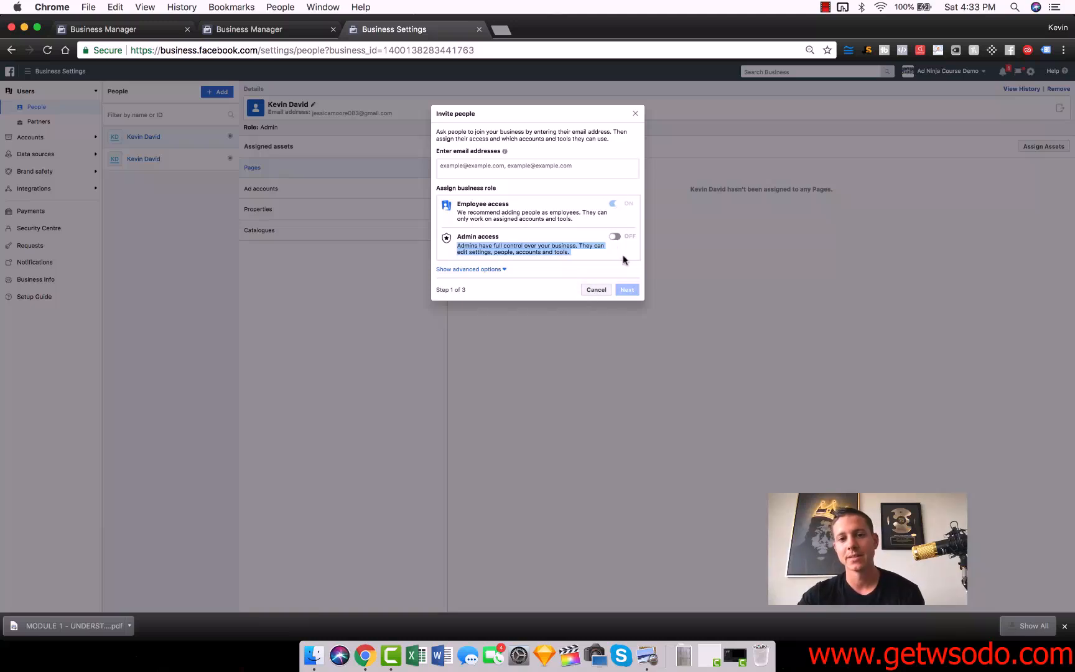
left_click(595, 290)
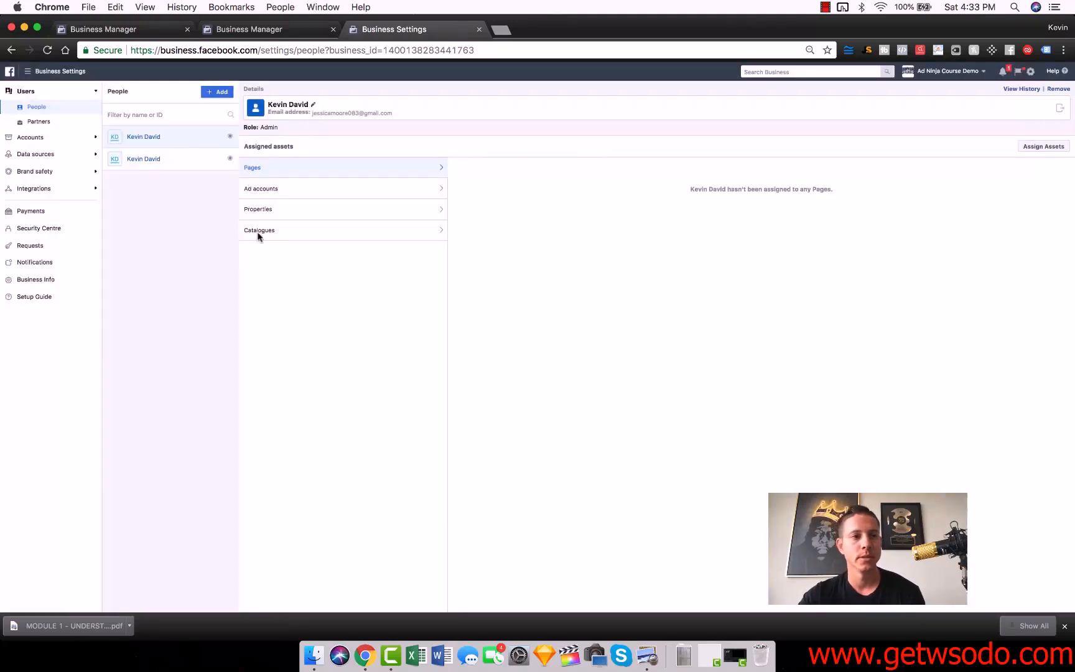
Try to add an existing Facebook Page to the business's Pages by searching its name and selecting the official match.
left_click(58, 139)
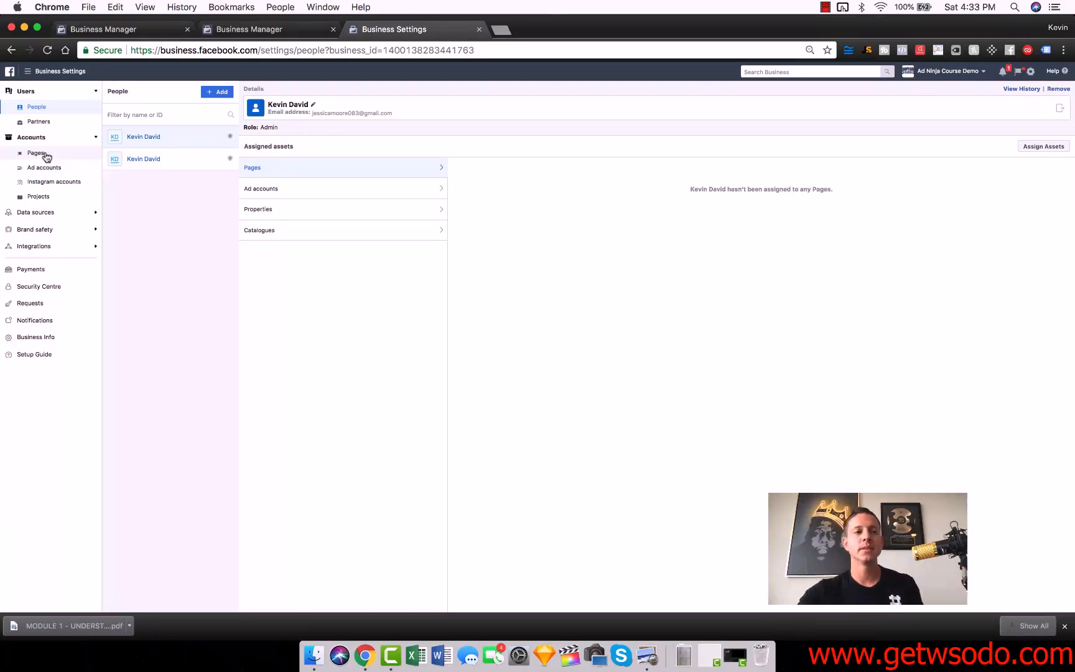
left_click(36, 153)
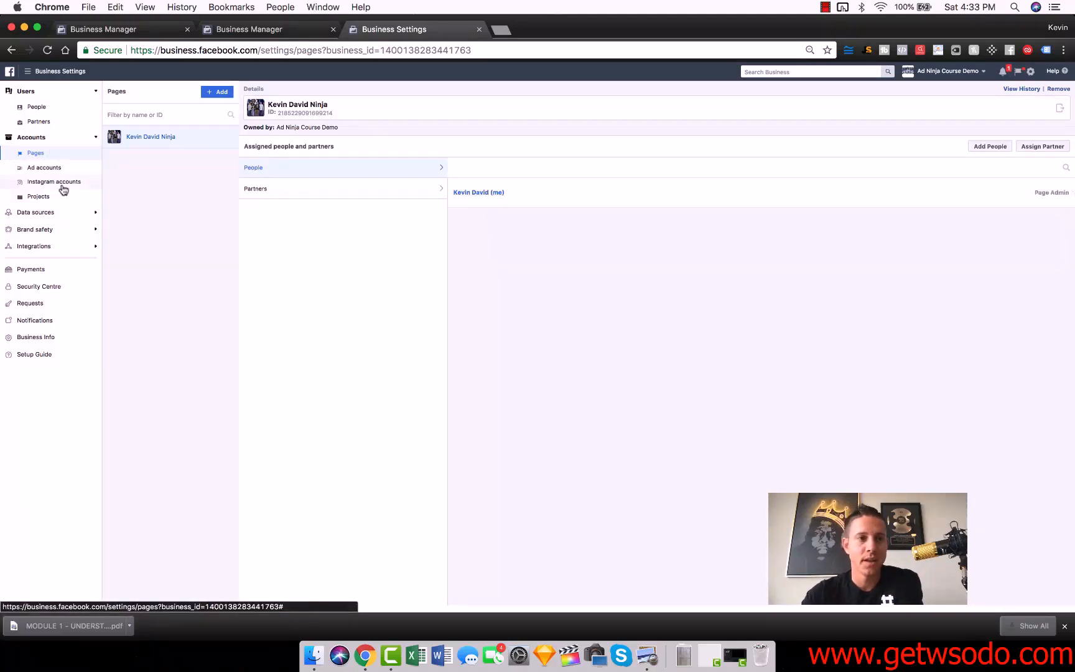
left_click(217, 92)
left_click(278, 115)
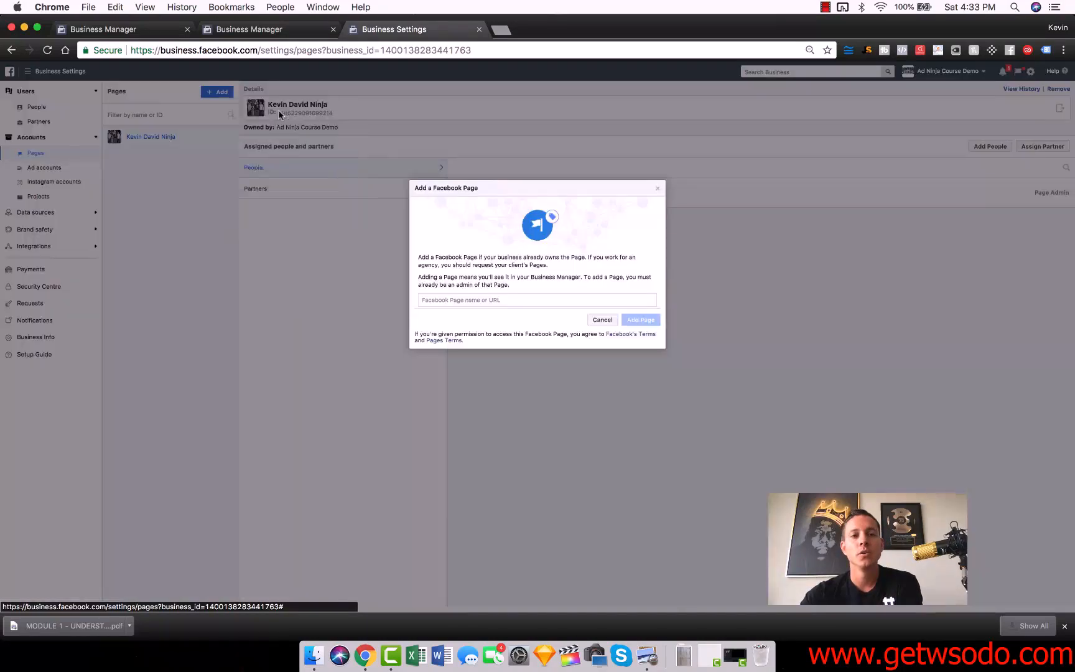
left_click(457, 300)
type("kevin davi")
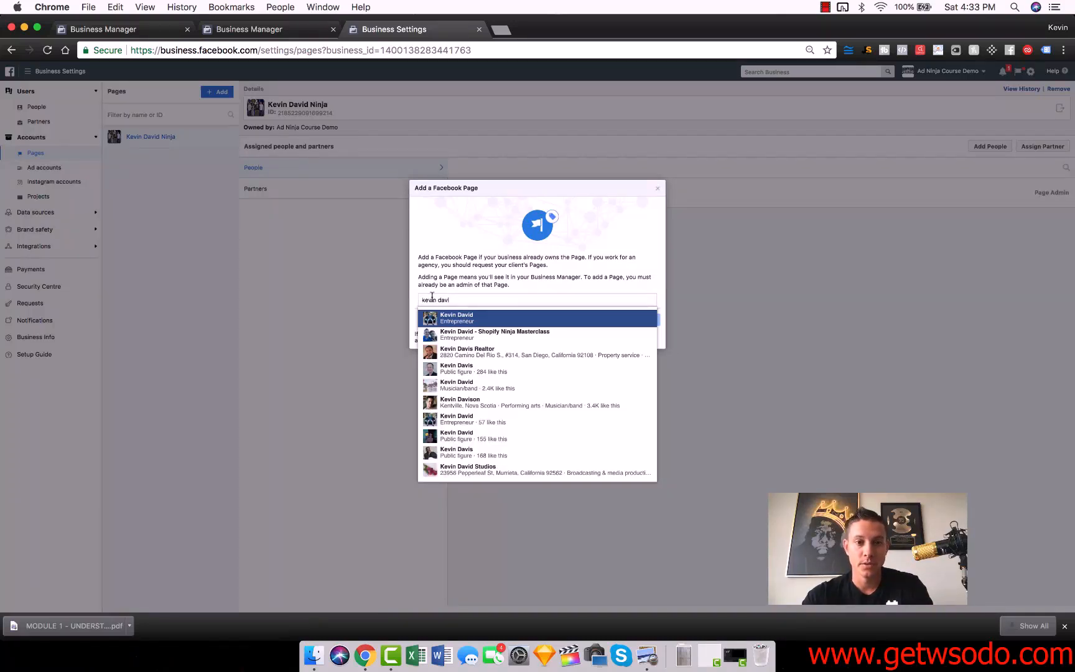
left_click(351, 311)
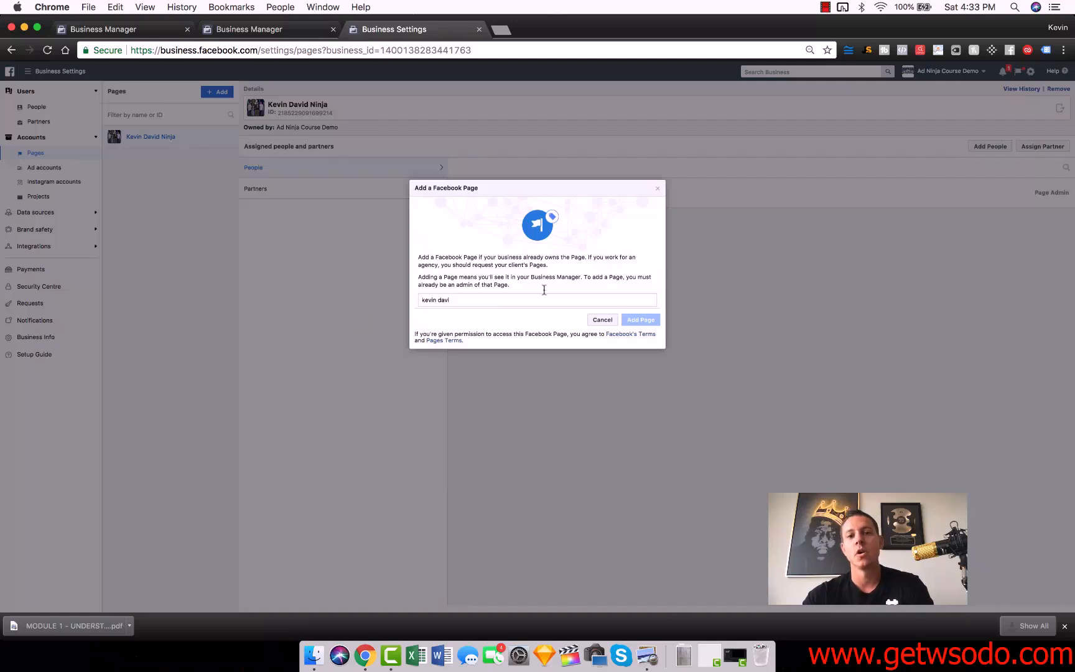
triple_click(483, 299)
type("kevin")
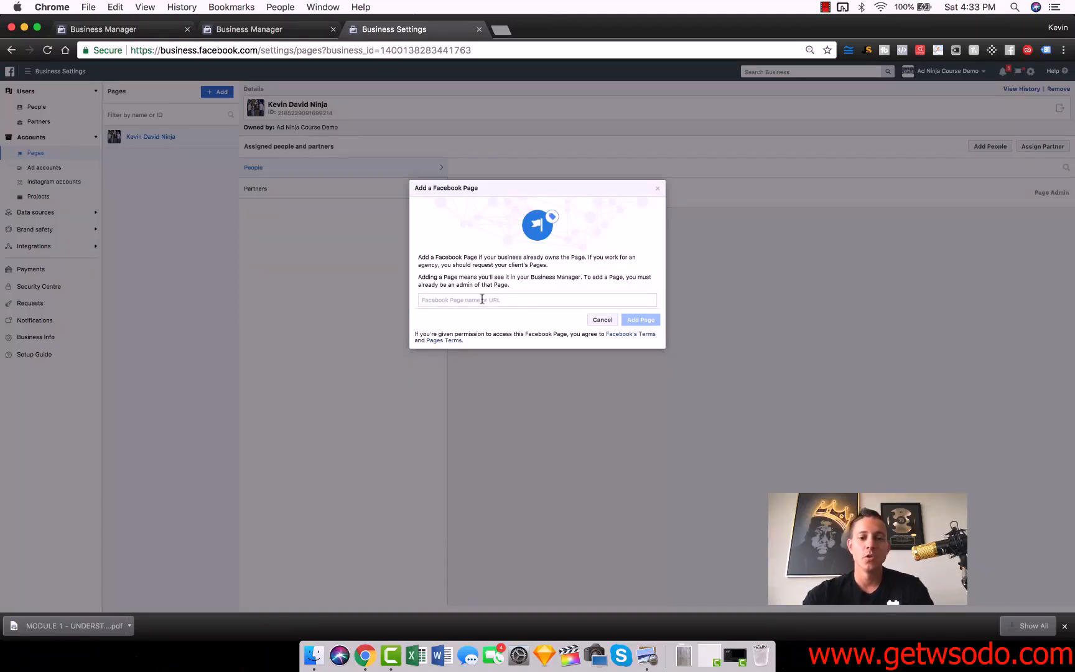
left_click(478, 320)
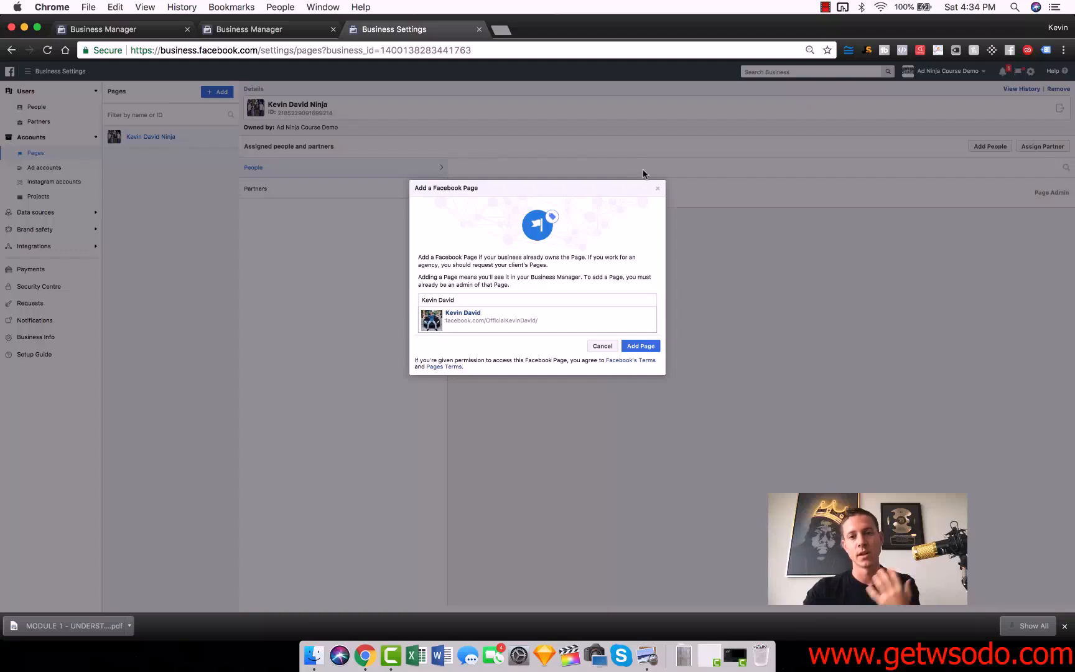
left_click(657, 188)
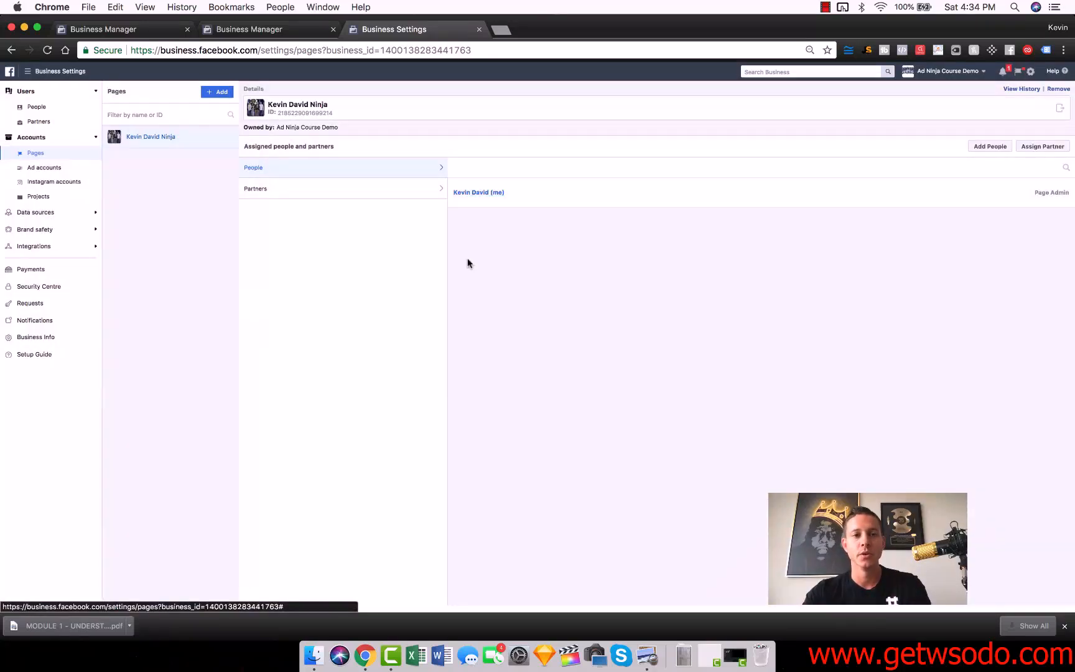
Examine the options for adding, requesting access to, or creating an ad account in the business's ad accounts settings.
left_click(59, 169)
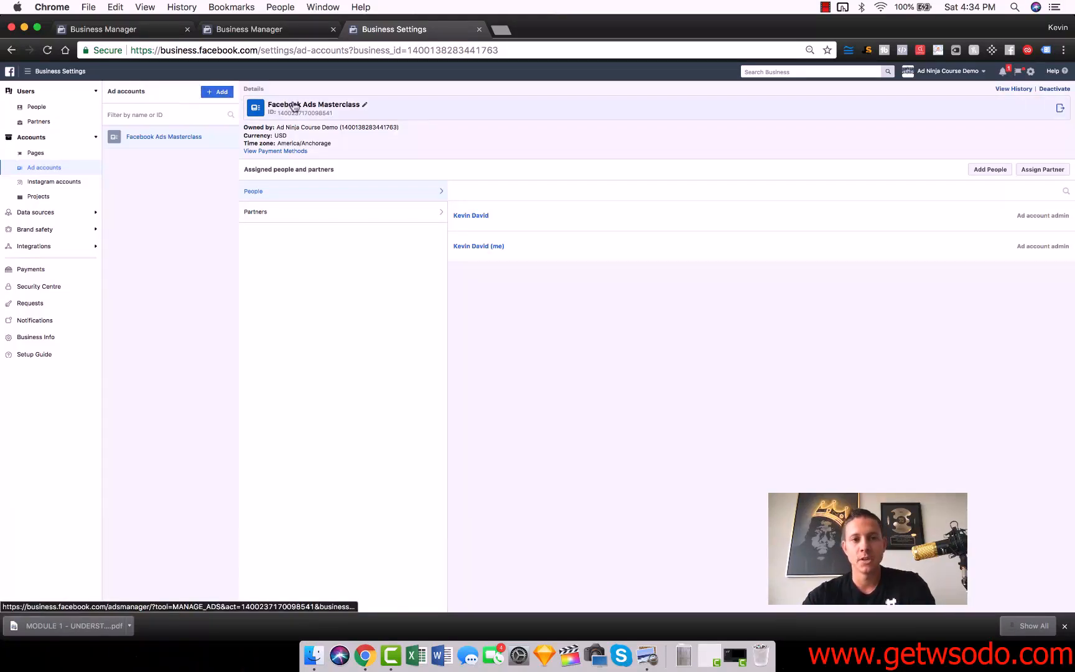
left_click(222, 93)
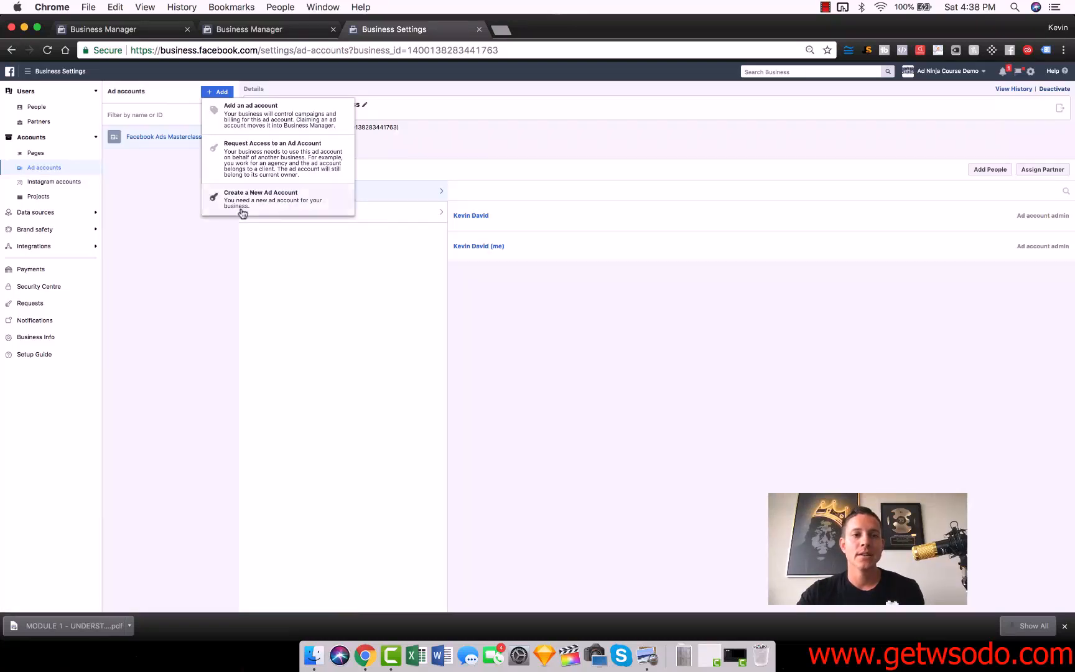
left_click(192, 256)
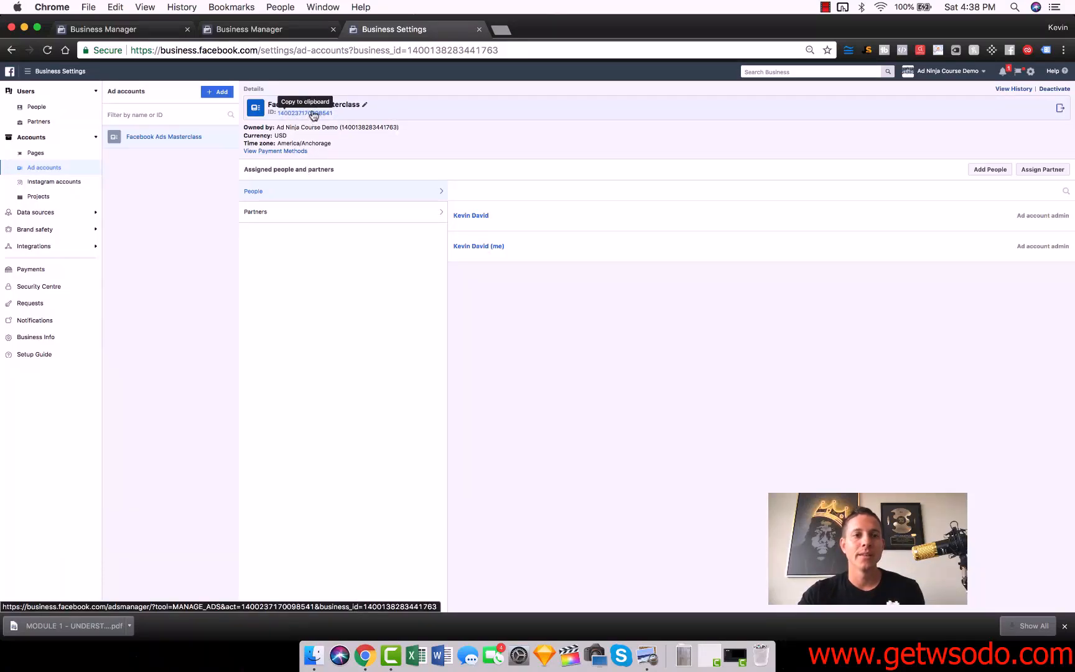
left_click(214, 94)
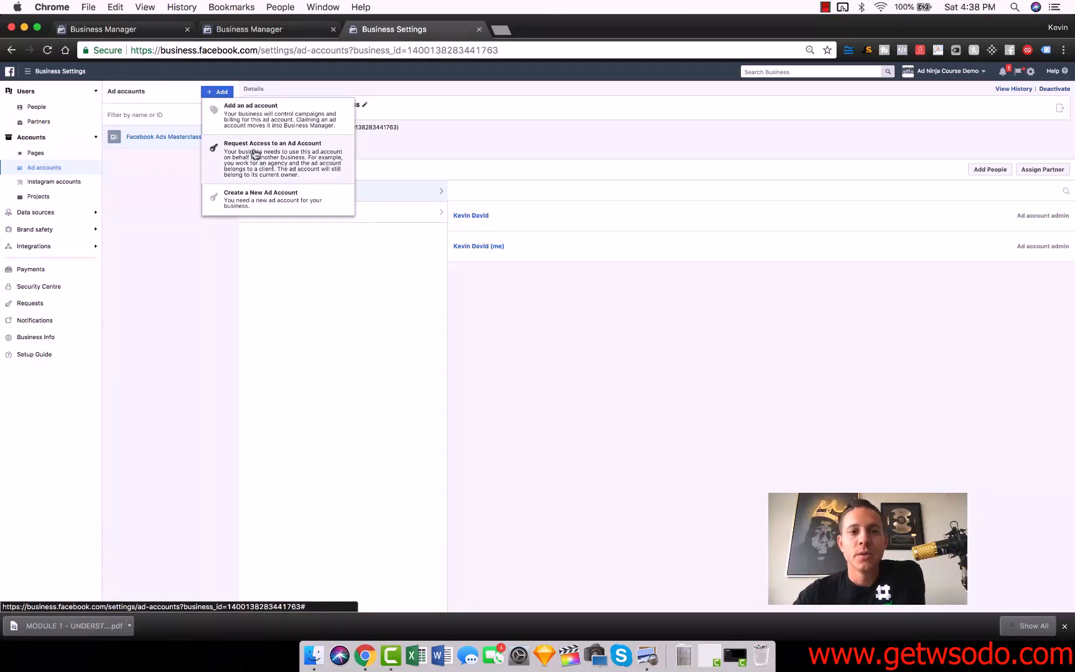
left_click(478, 86)
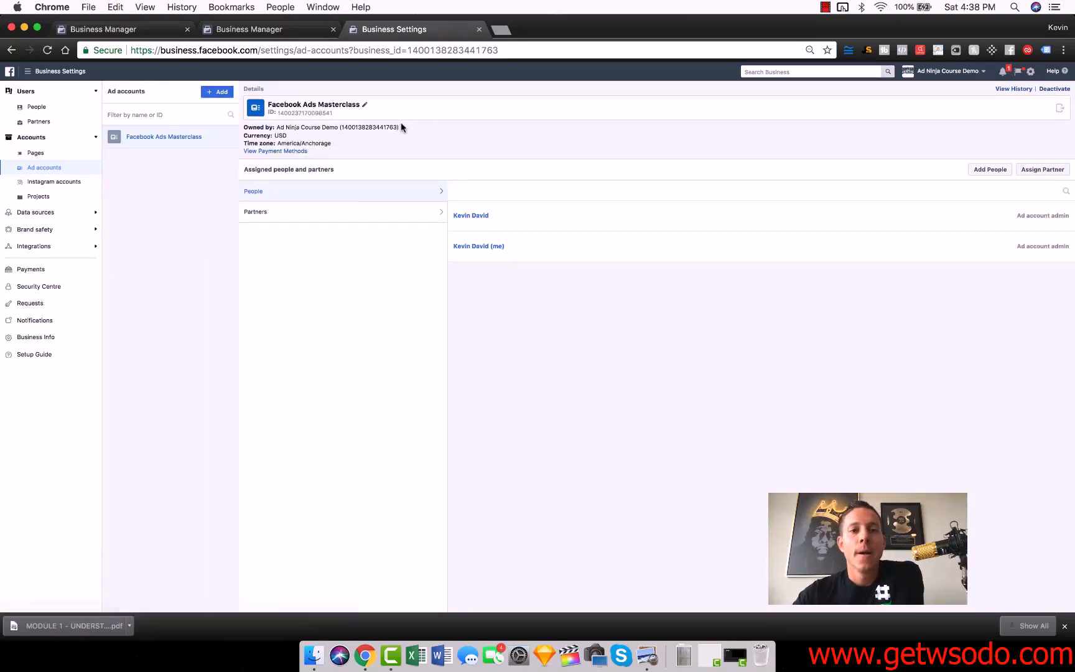
Examine the form for adding an existing ad account and the owning business's ID in the Facebook Ads Masterclass details.
left_click(217, 92)
left_click(255, 107)
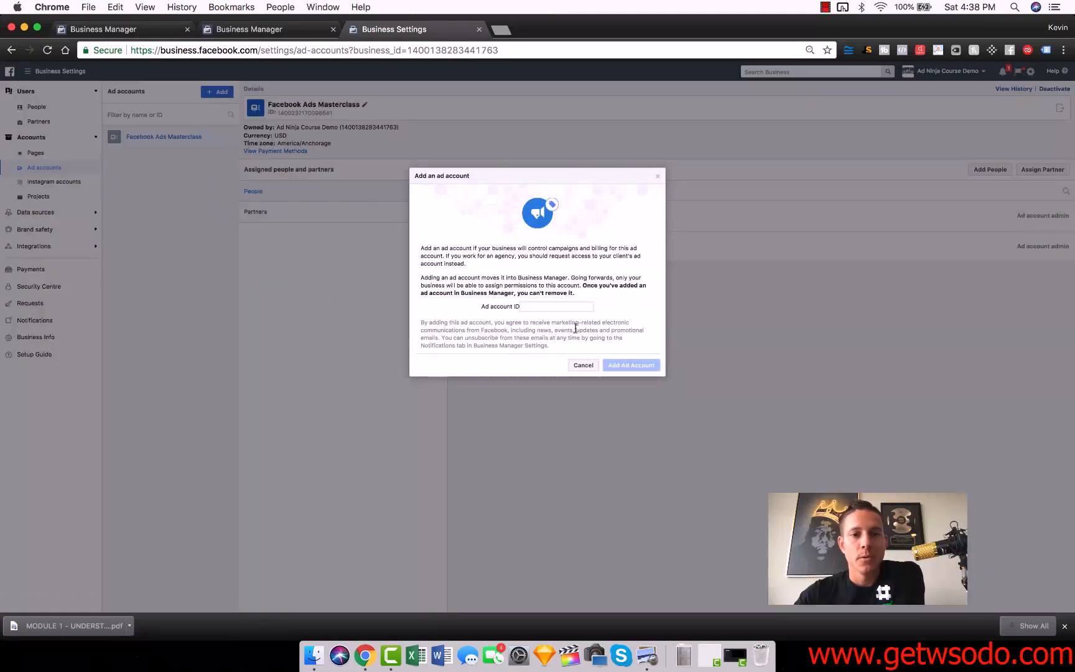
left_click(573, 366)
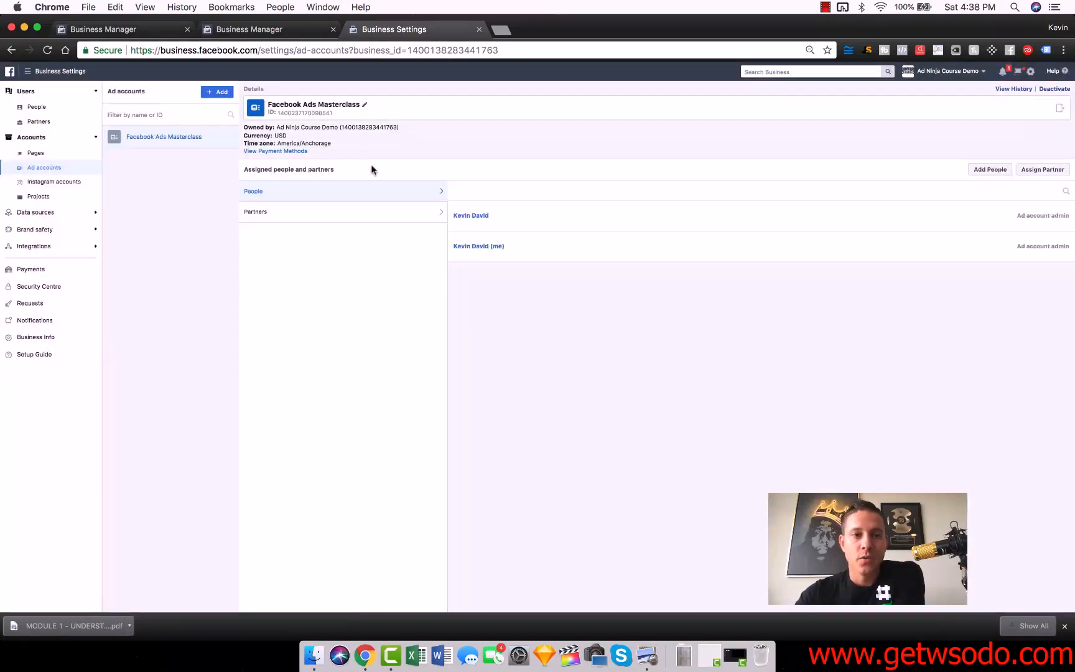
double_click(355, 127)
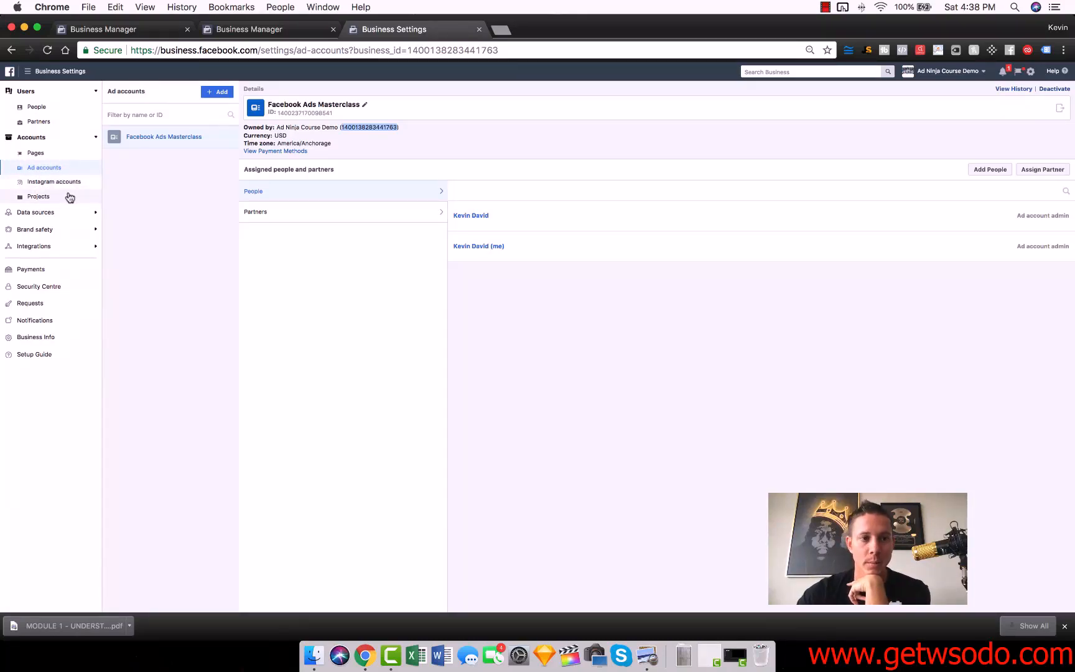
View the catalogues and offline event sets among the business's data sources.
left_click(58, 215)
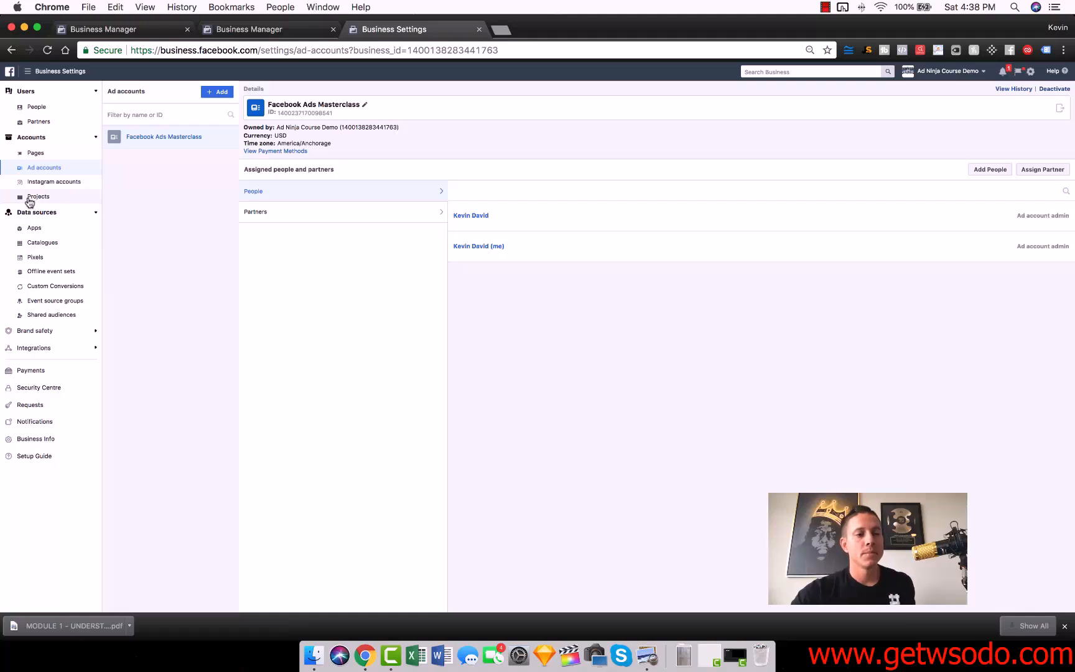
left_click(66, 247)
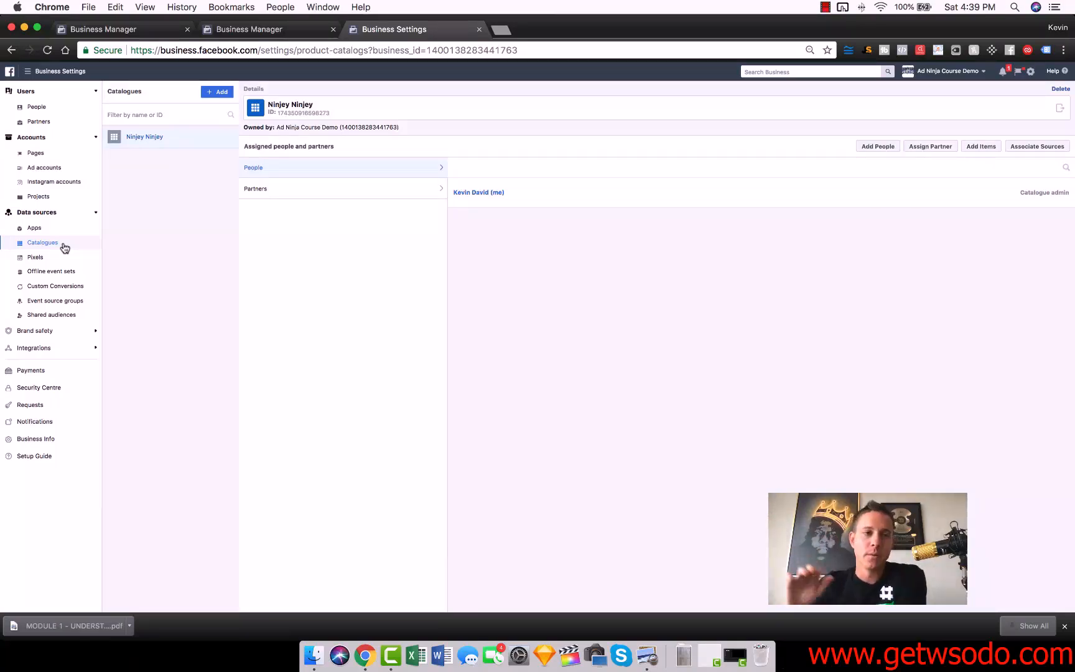
left_click(54, 277)
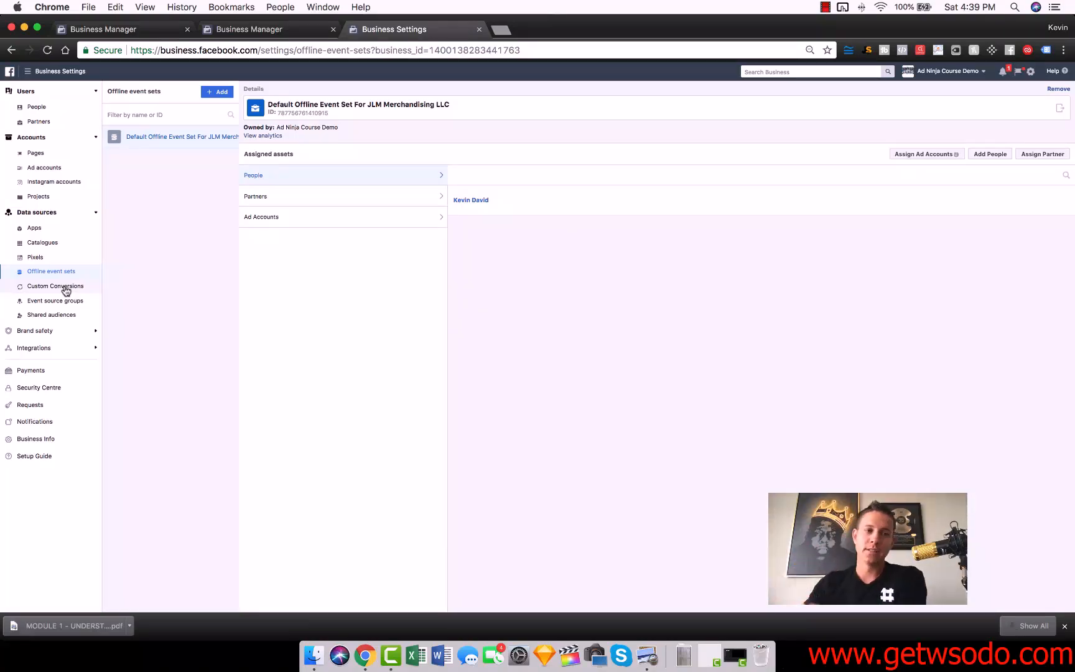
View the business's pixels and examine the form for creating a Facebook pixel without creating one.
left_click(47, 260)
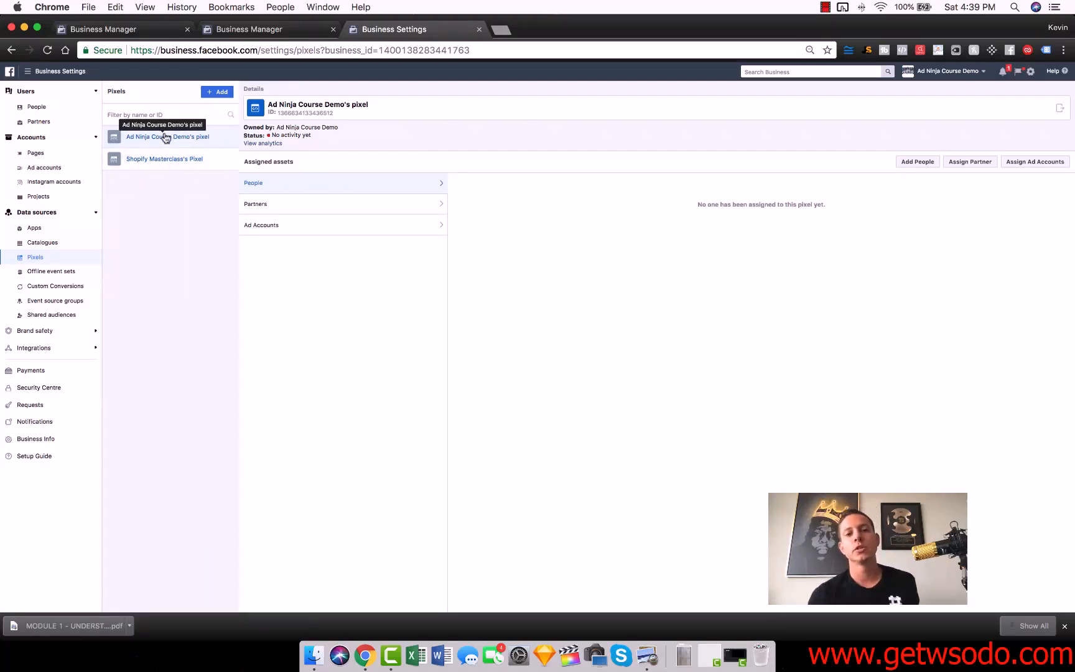
left_click(220, 92)
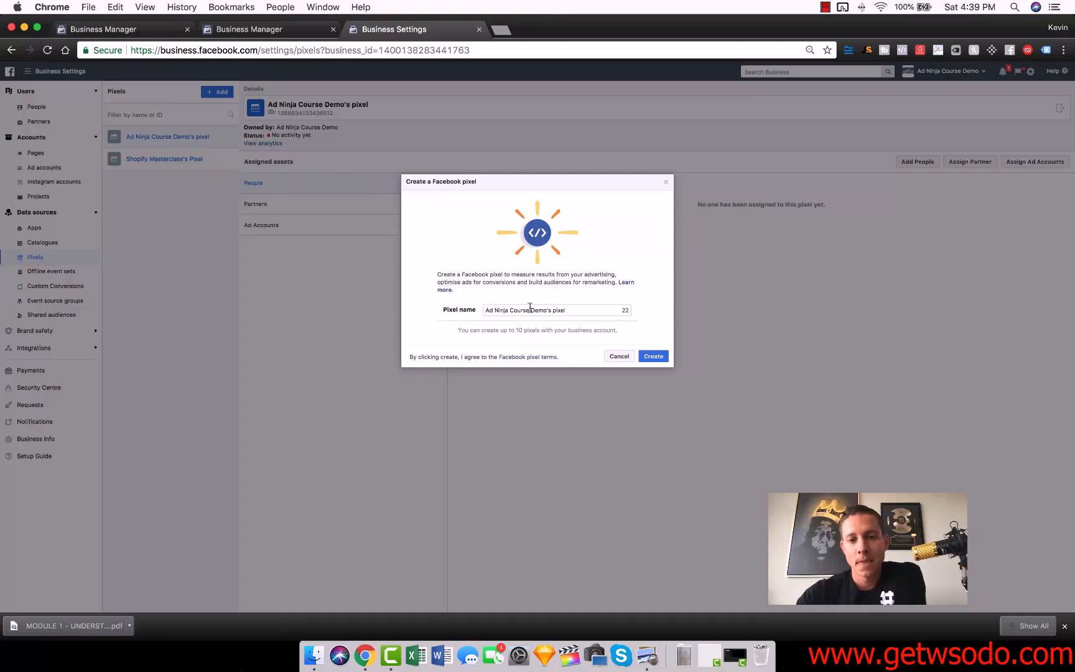
left_click(621, 356)
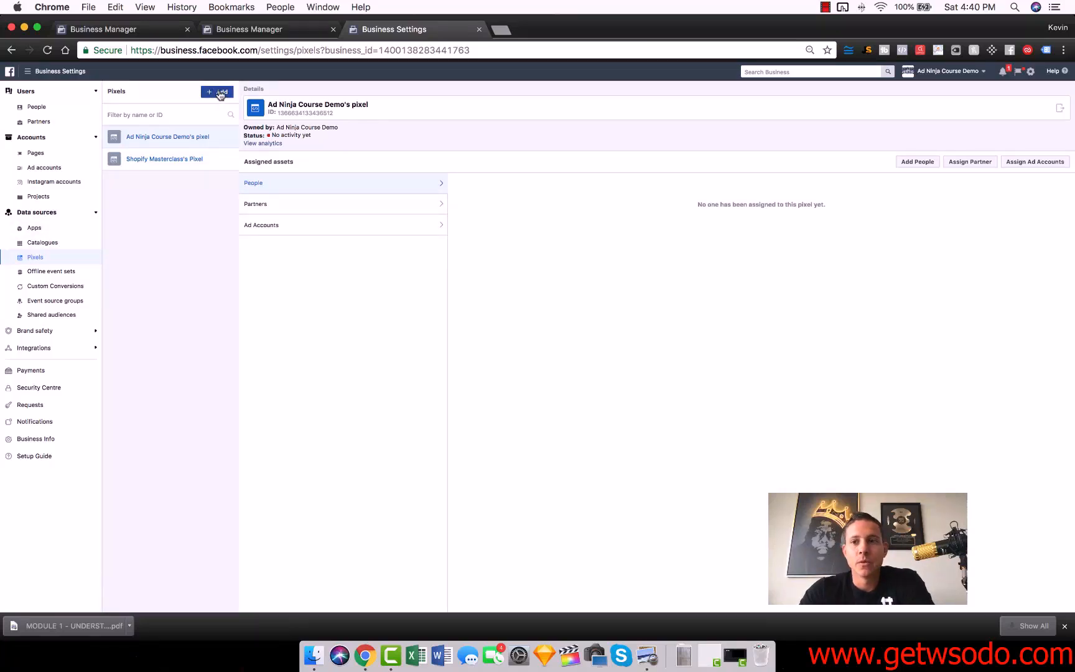
Open Ad Ninja Course Demo's pixel in Events Manager and go to its sharing settings.
left_click(1055, 109)
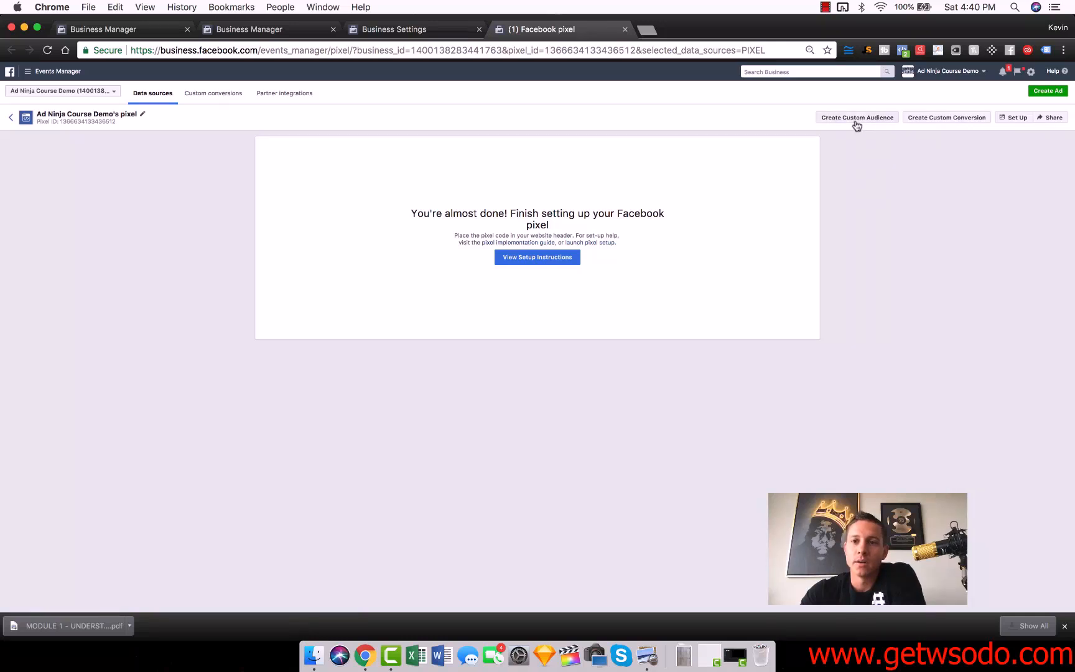
left_click(1051, 118)
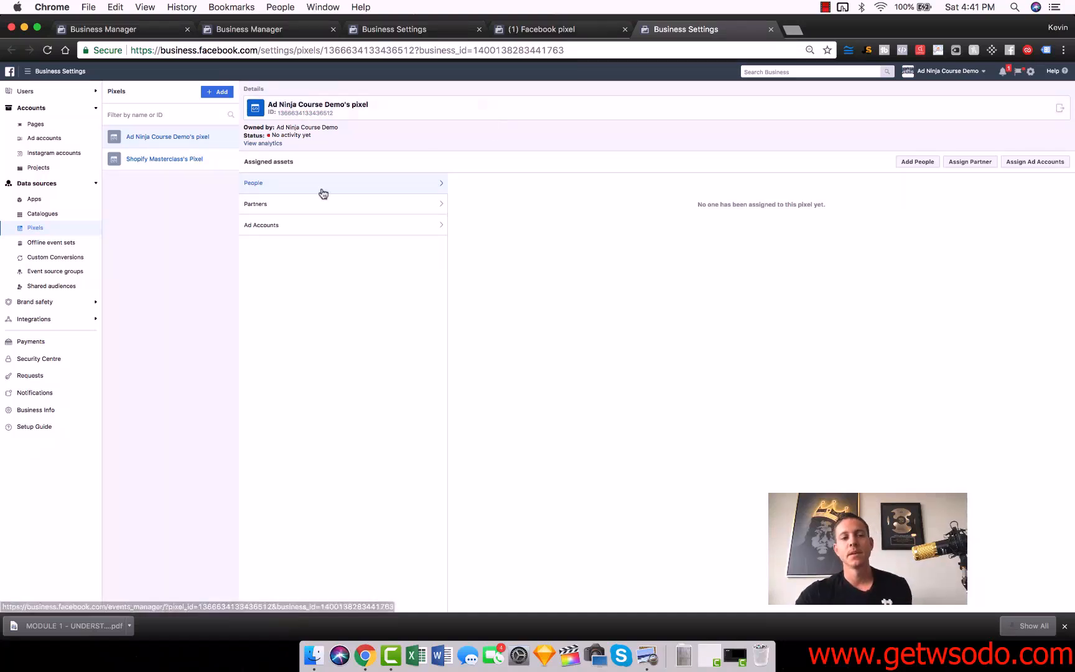
Open Ads Manager on the campaigns of the Facebook Ads Masterclass ad account and check the frequently used tools.
left_click(43, 73)
left_click(36, 117)
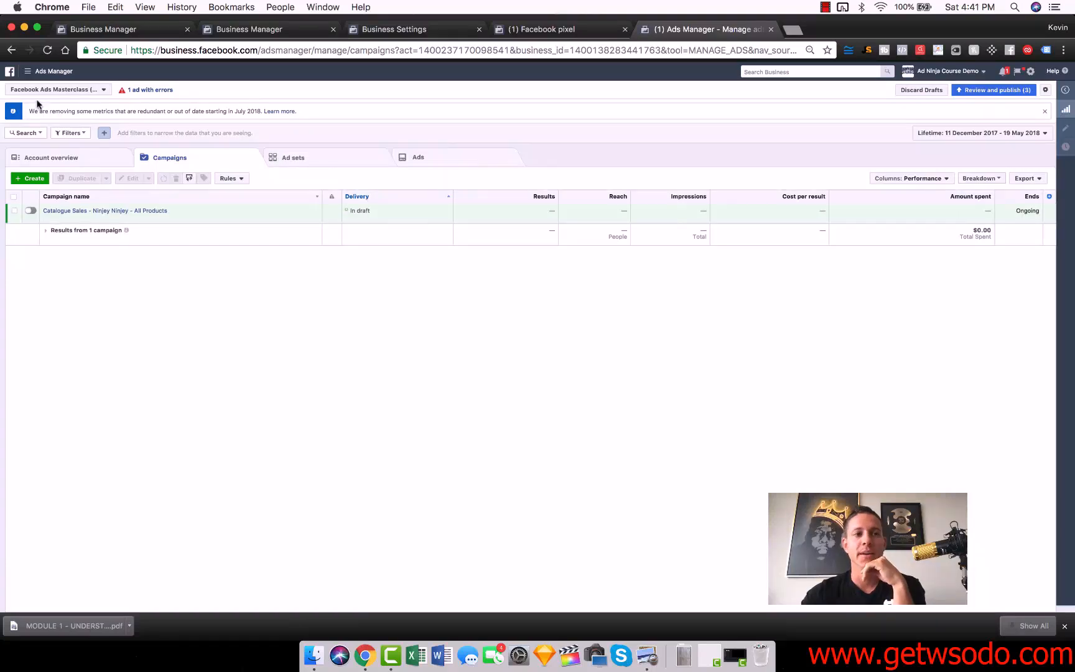
left_click(50, 72)
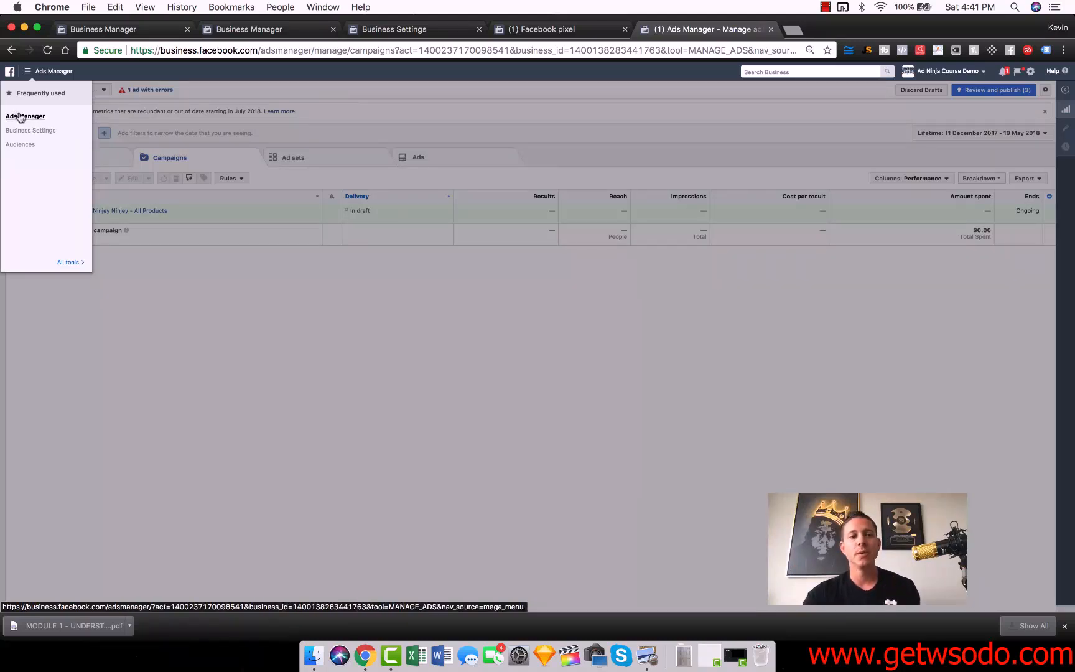
left_click(345, 438)
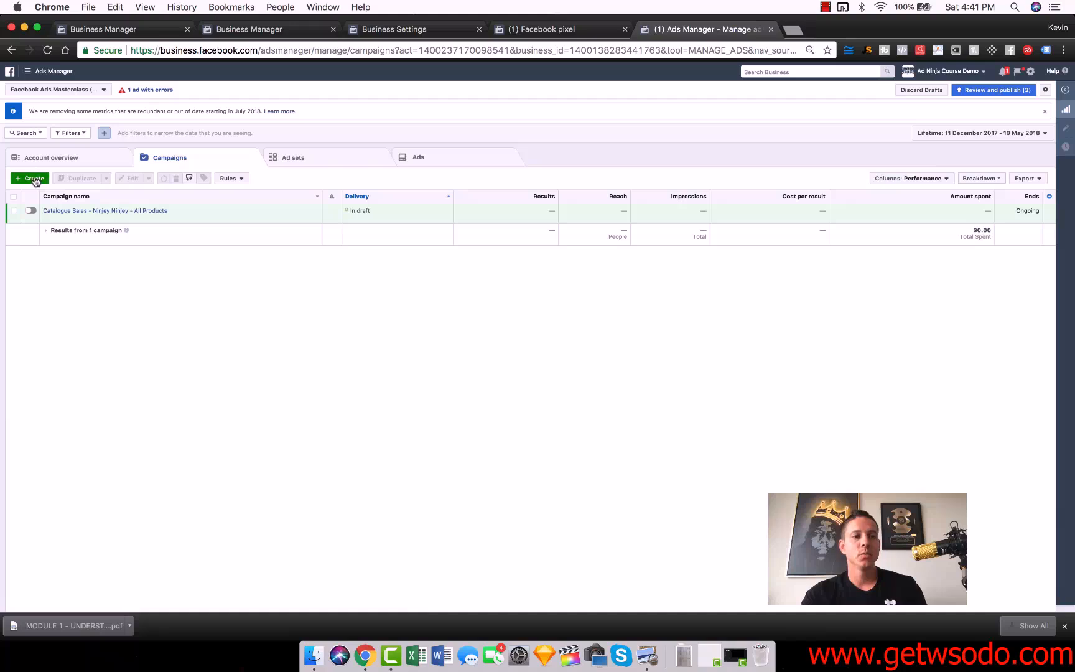